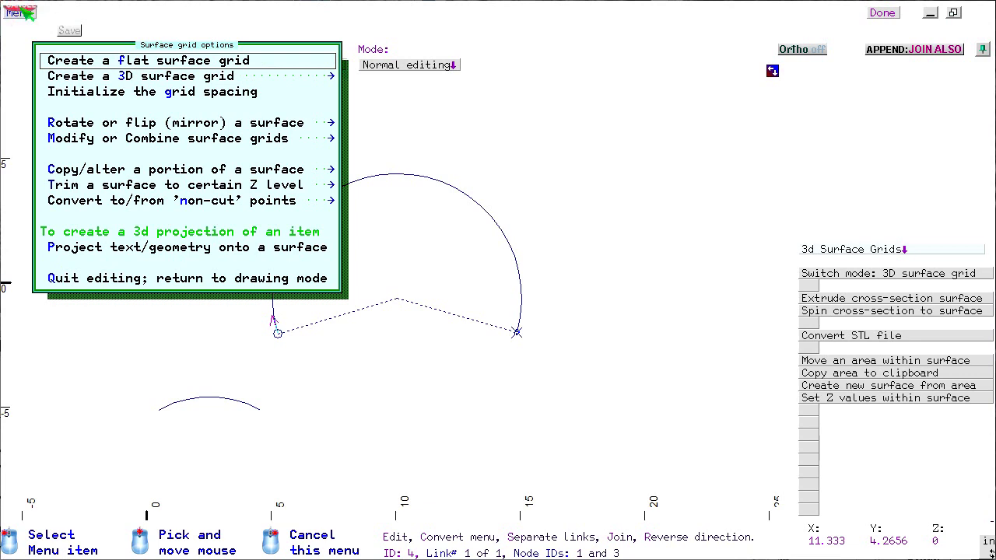
Create a 3D surface grid by blending the small arc cross section along the large arc path
left_click(130, 77)
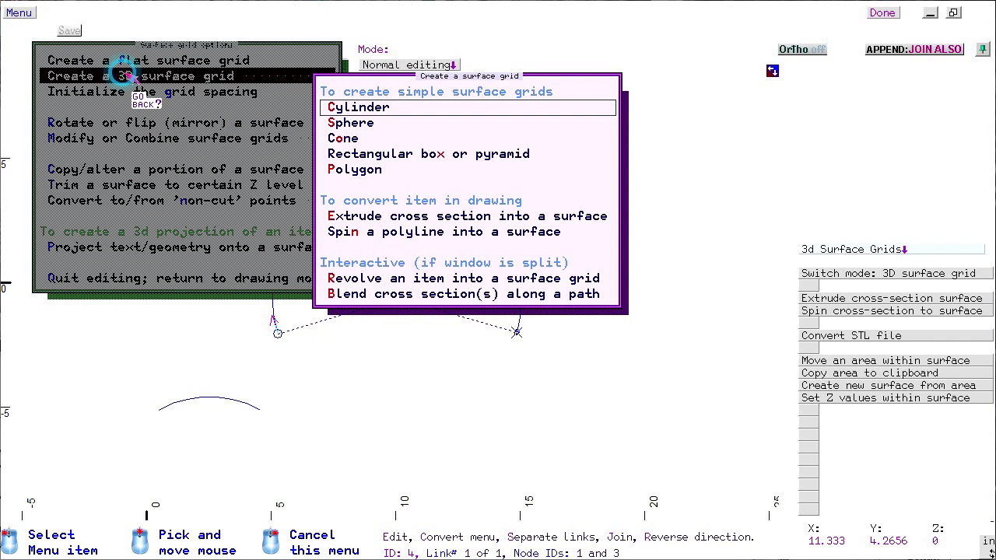
left_click(419, 302)
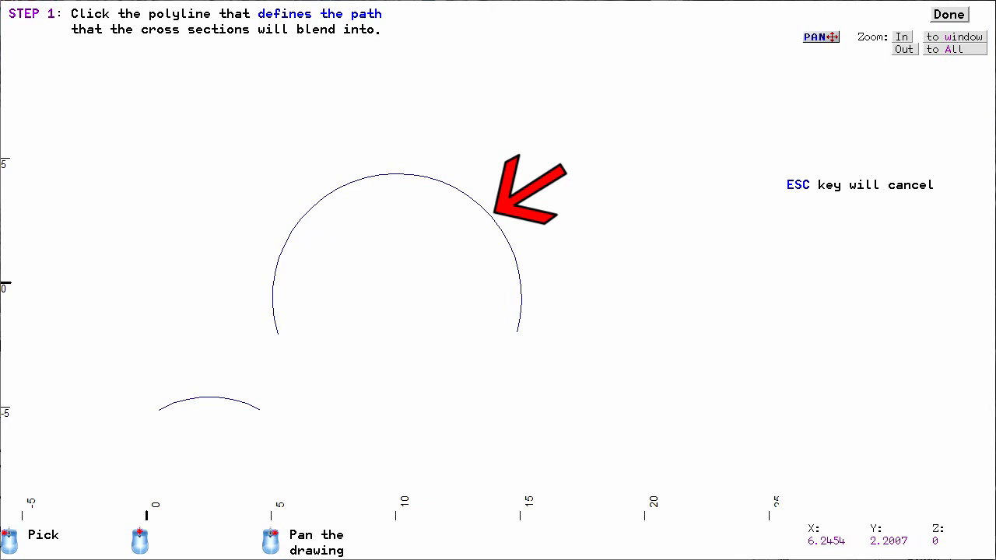
left_click(298, 224)
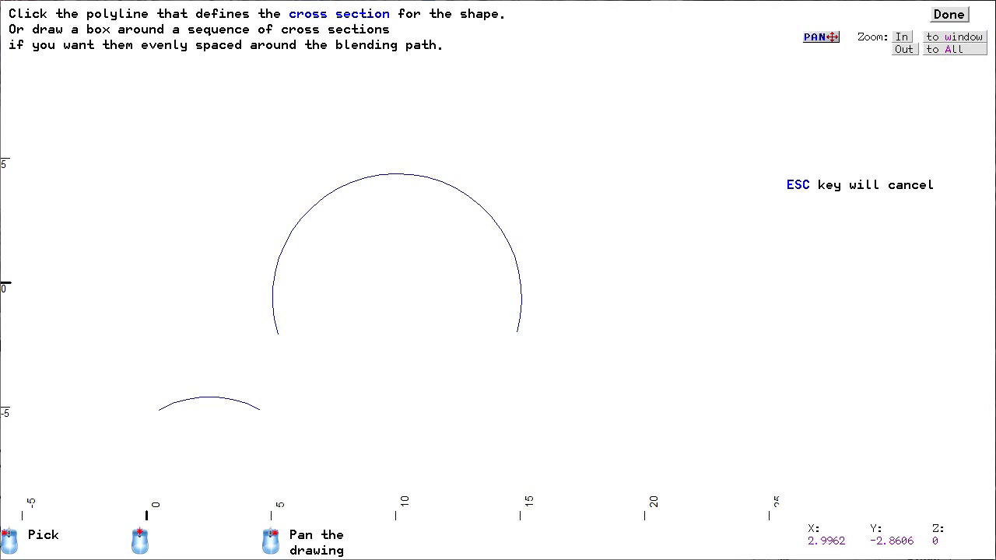
left_click(207, 396)
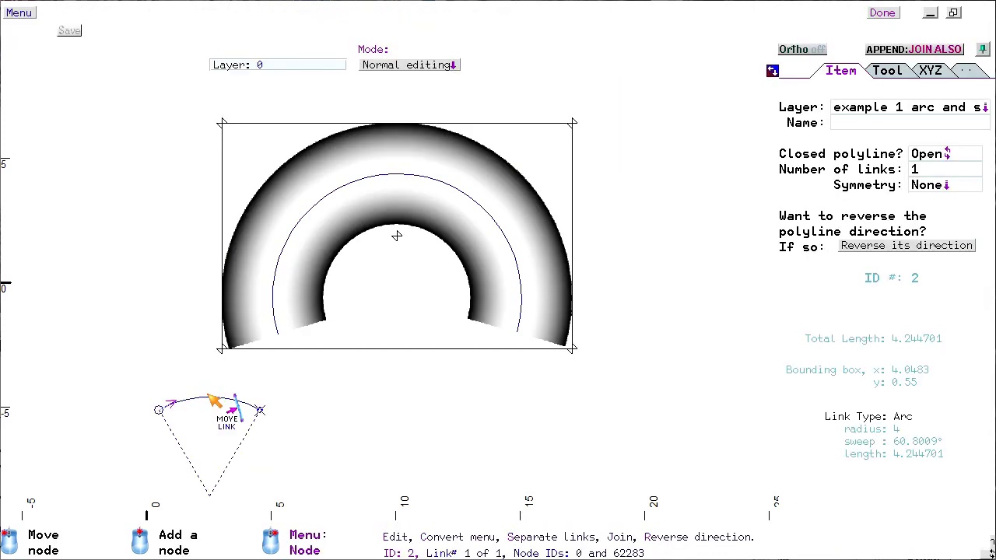
Examine the blended surface in 3D from several angles, including the side view
left_click(772, 73)
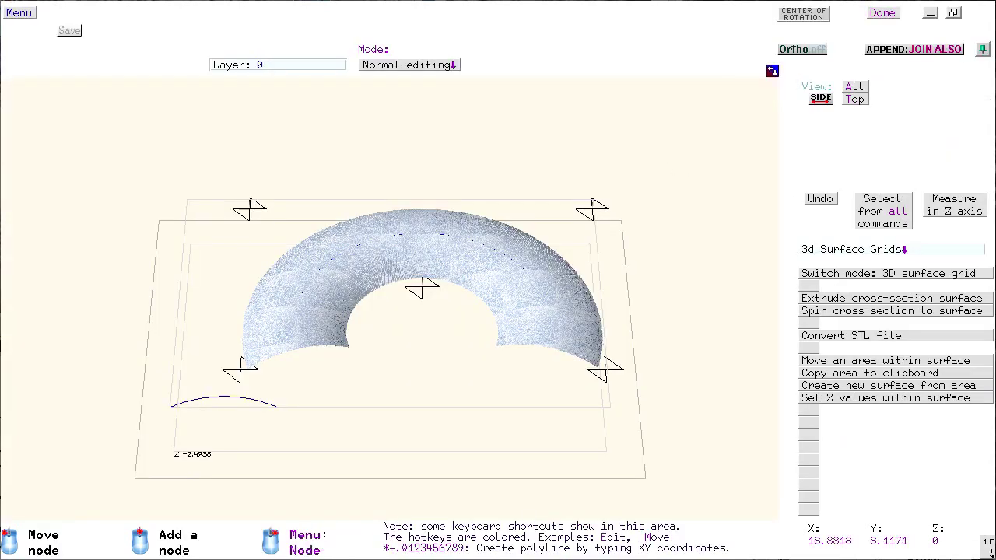
left_click(394, 369)
left_click_drag(432, 289, 436, 176)
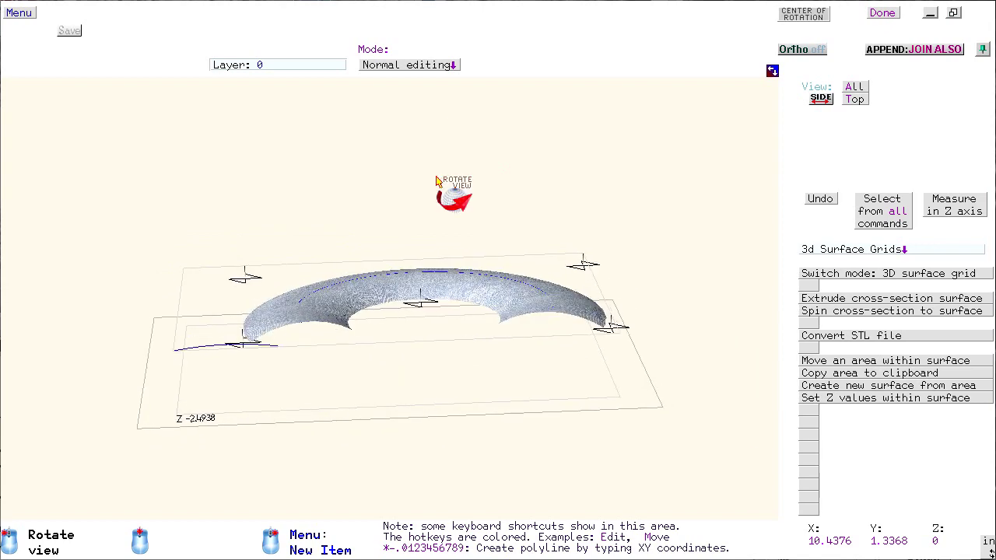
scroll(536, 303, "up", 1)
scroll(537, 309, "up", 2)
left_click_drag(537, 309, 467, 387)
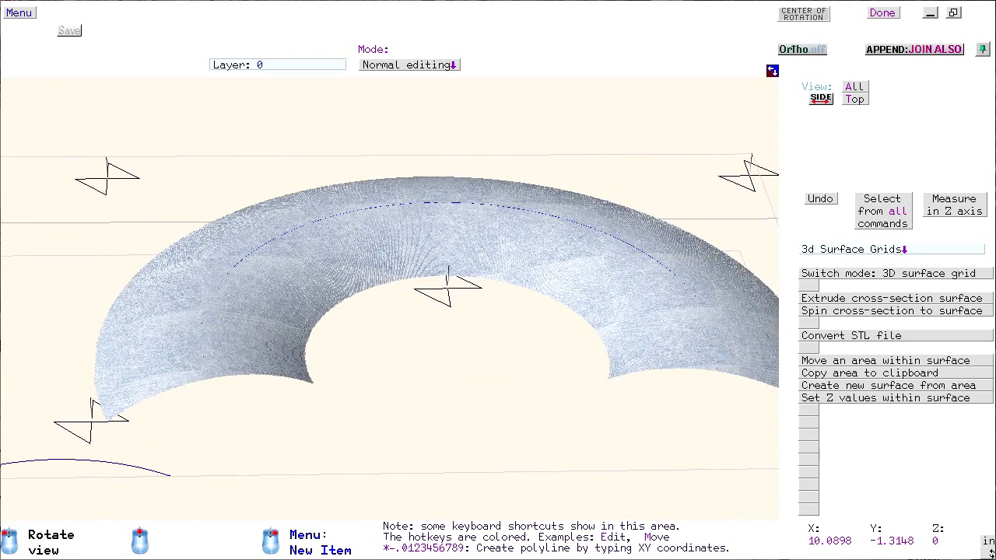
scroll(464, 392, "down", 2)
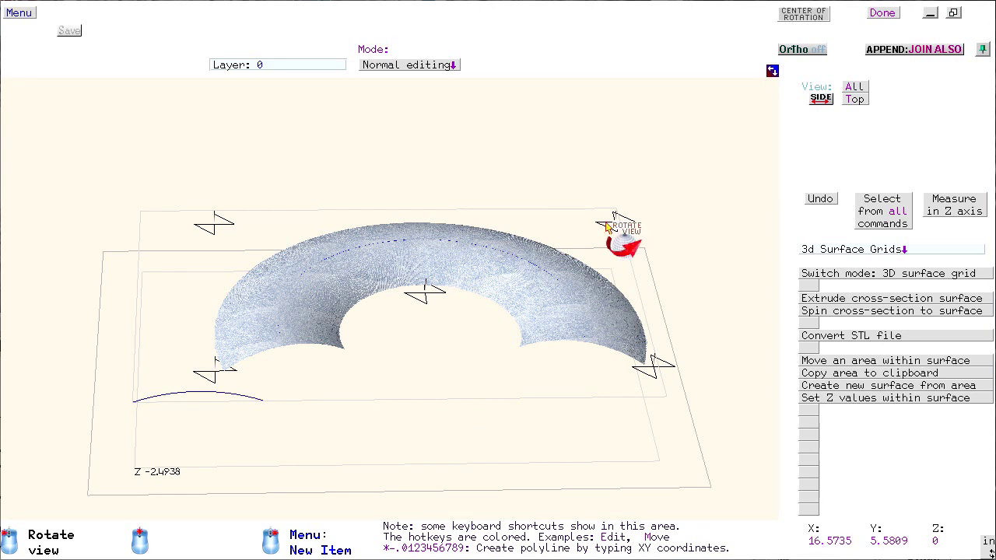
left_click(820, 98)
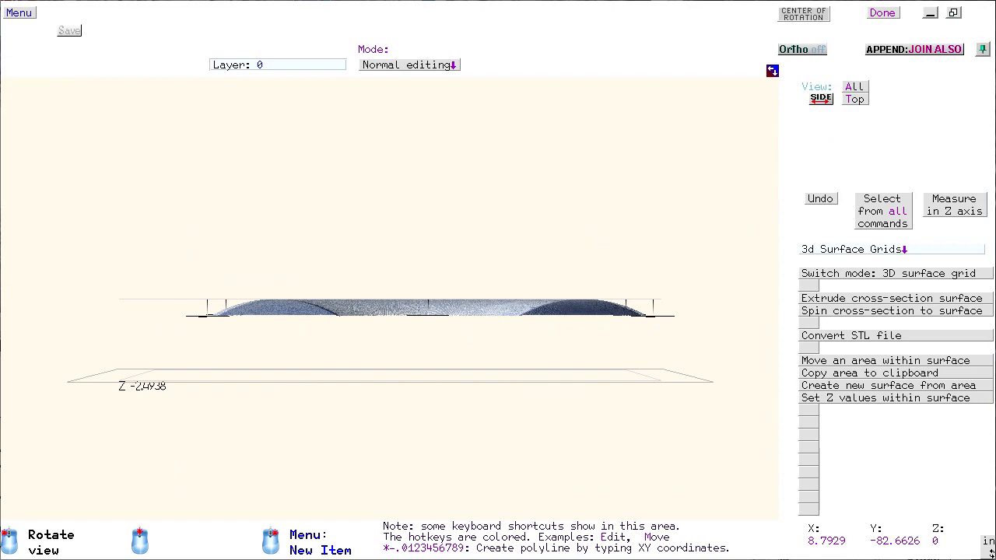
scroll(395, 350, "up", 4)
left_click_drag(395, 349, 443, 366)
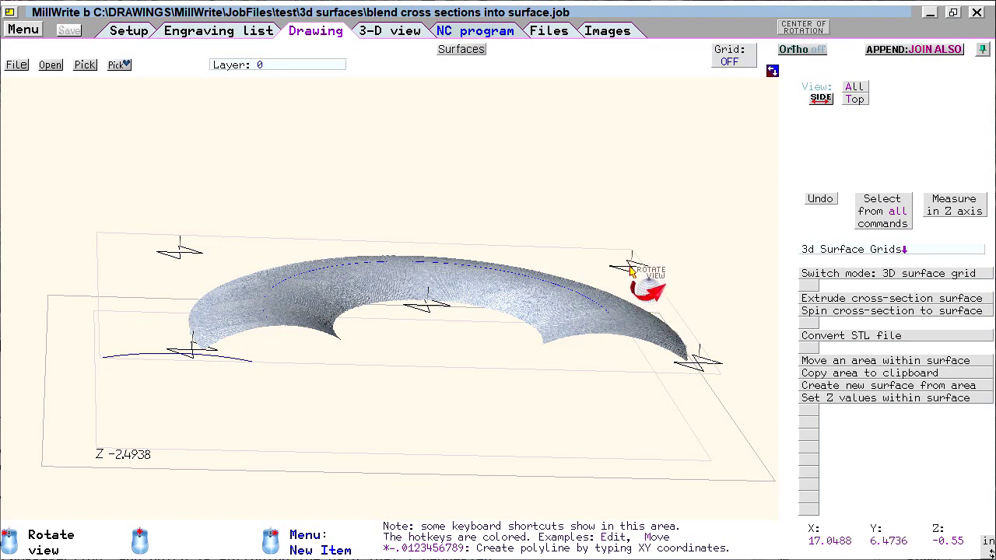
Delete the blended surface grid, keeping both arcs, and return to the flat 2D drawing view
left_click(633, 269)
key("Delete")
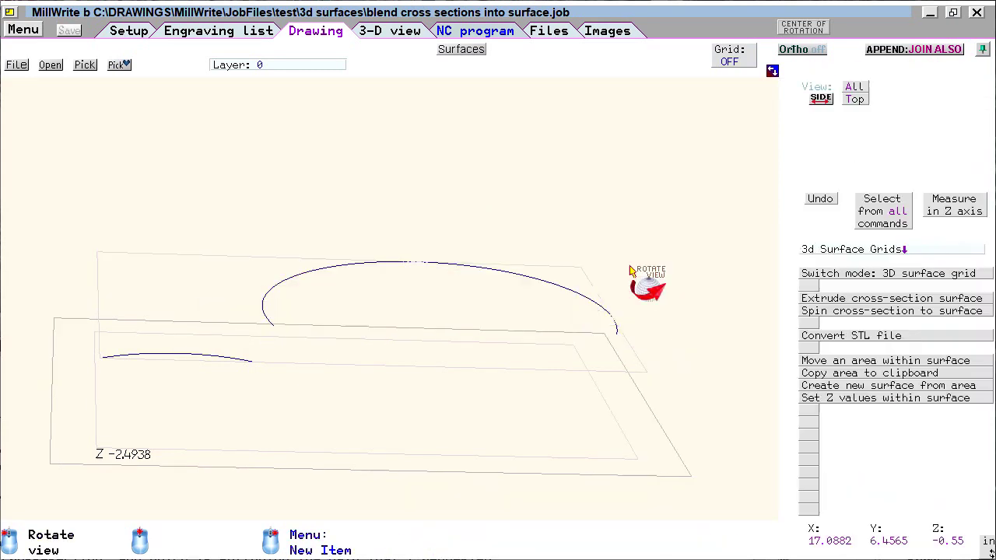
left_click(773, 72)
Copy the small arc to the clipboard and paste a duplicate above the original, just outside the large arc
mouse_move(233, 402)
middle_mouse_down()
mouse_move(379, 312)
mouse_move(400, 275)
middle_mouse_up()
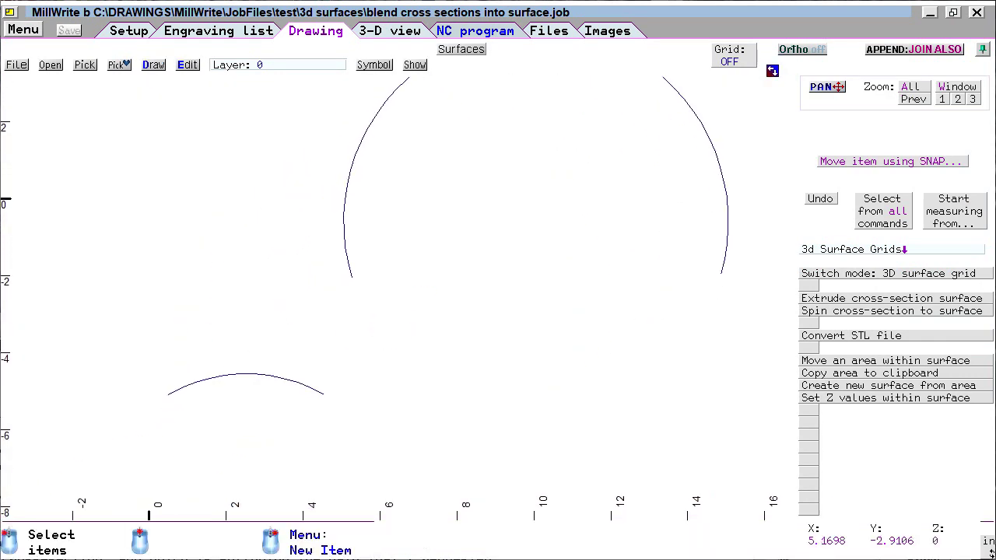
left_click(238, 377)
key("ctrl")
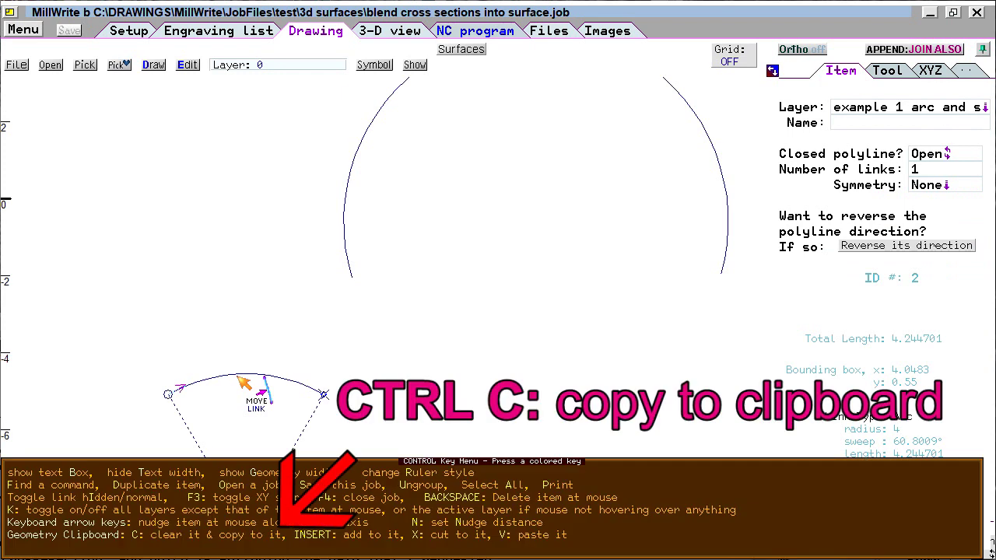
key("ctrl+c")
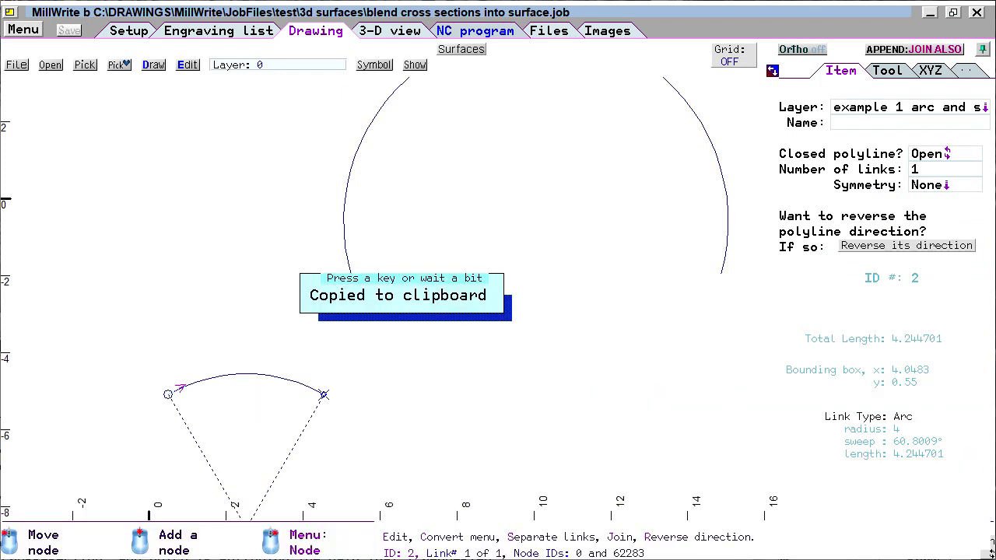
key("ctrl")
key("ctrl+v")
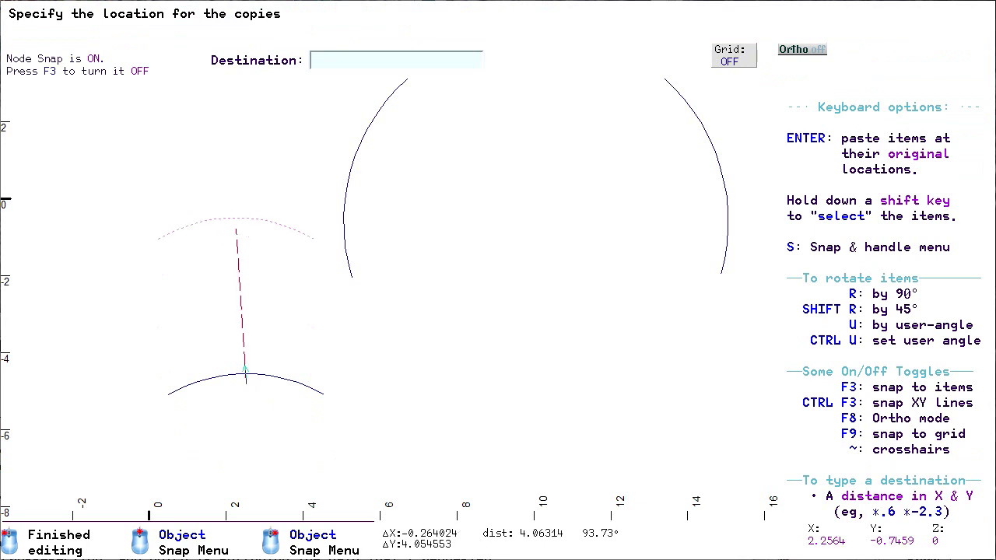
left_click(216, 254)
left_click(219, 253)
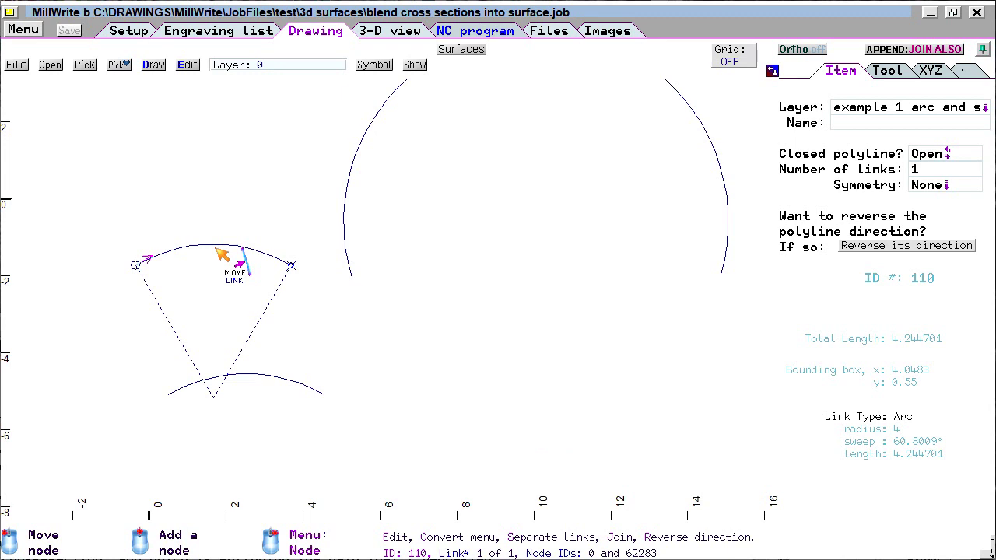
Add a node at the middle of the copied arc, raised to about X 1.85, Y 0.33, and make it loose
left_click(221, 256)
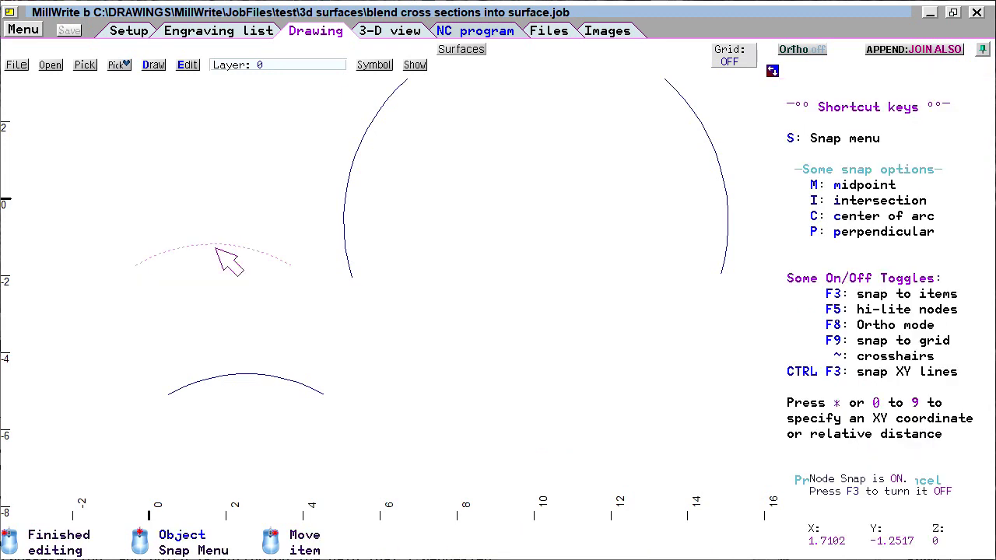
left_click(221, 189)
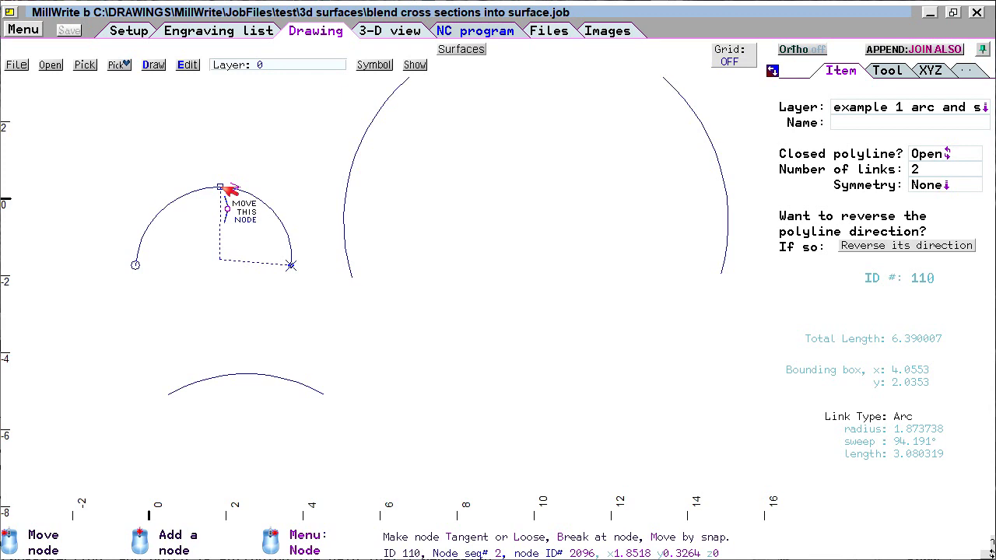
right_click(232, 190)
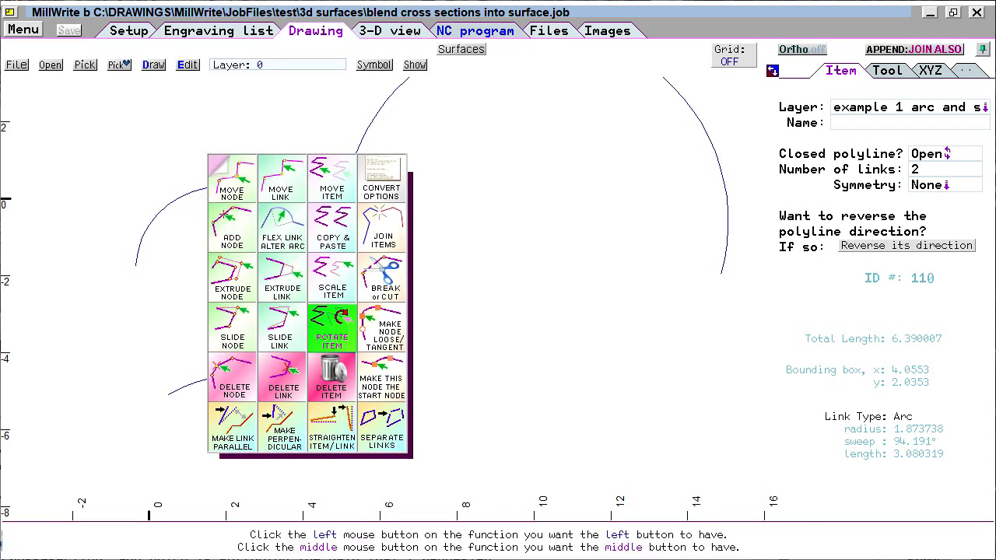
left_click(391, 343)
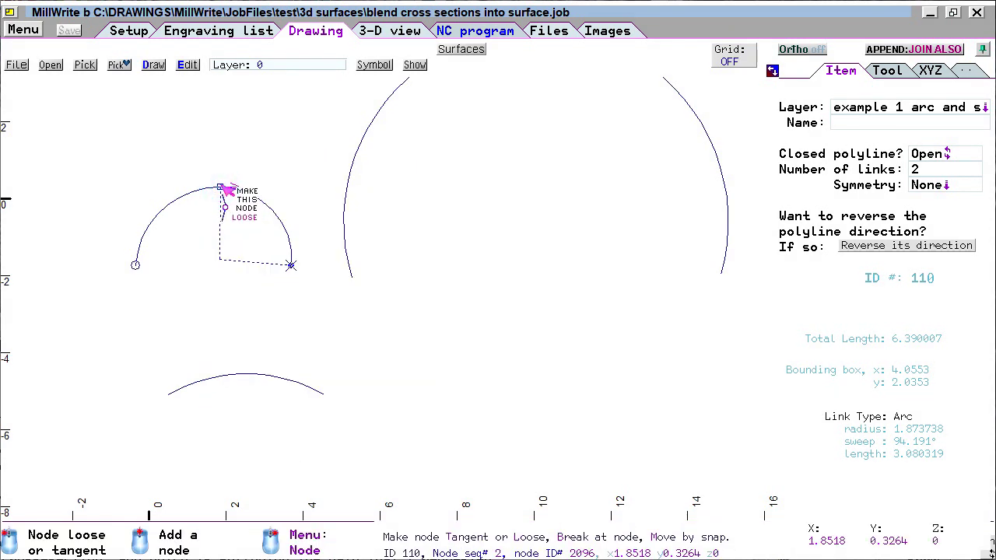
left_click(222, 188)
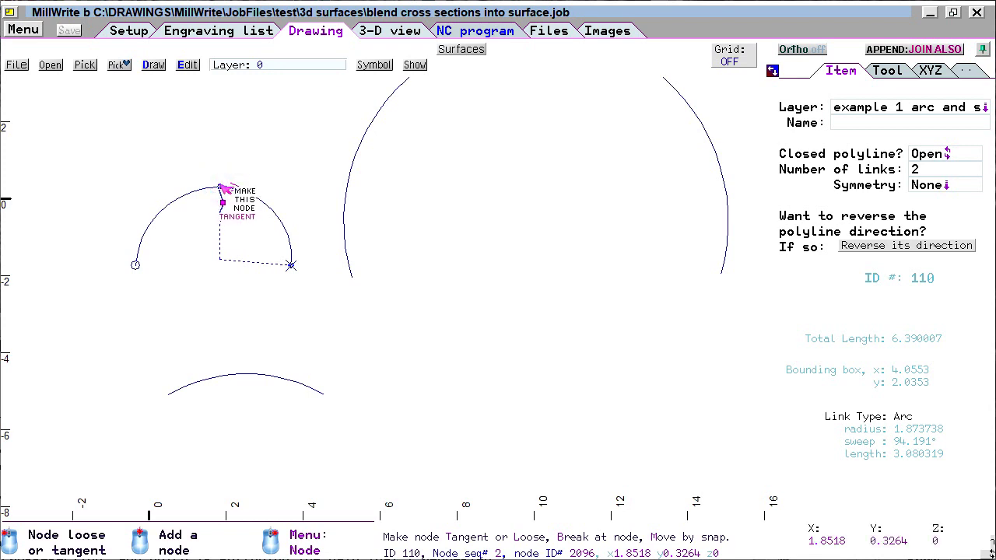
key("Escape")
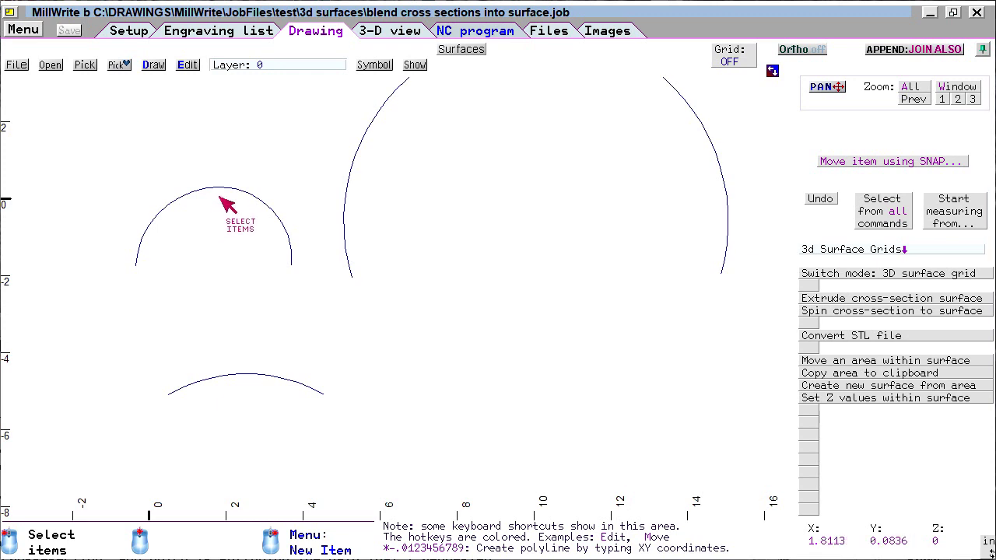
Flex the copied shape's first link to a shallow arc of about 5.17 radius and its second link inward to about 2.51 radius
left_click(222, 190)
right_click(221, 194)
left_click(272, 238)
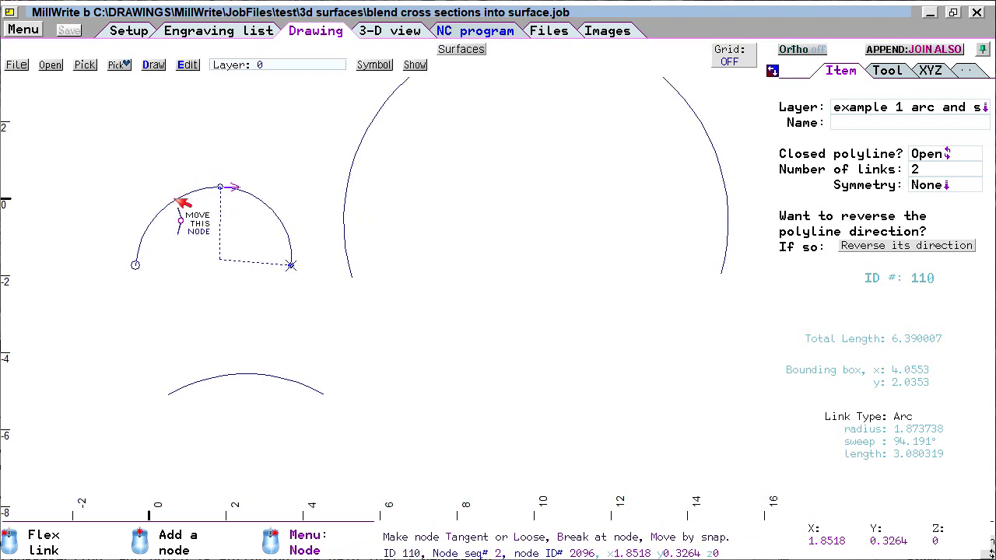
left_click(179, 205)
left_click(185, 215)
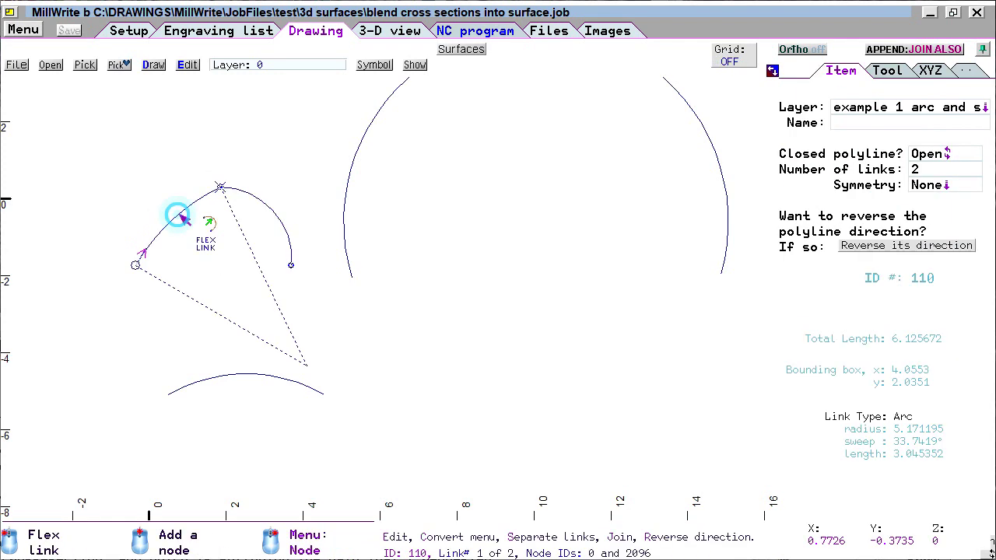
left_click(277, 222)
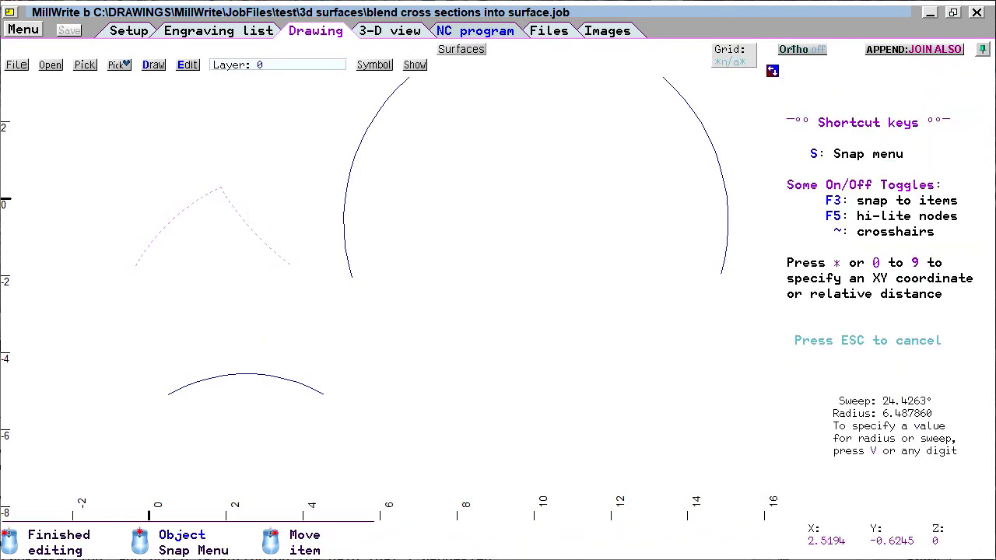
left_click(241, 233)
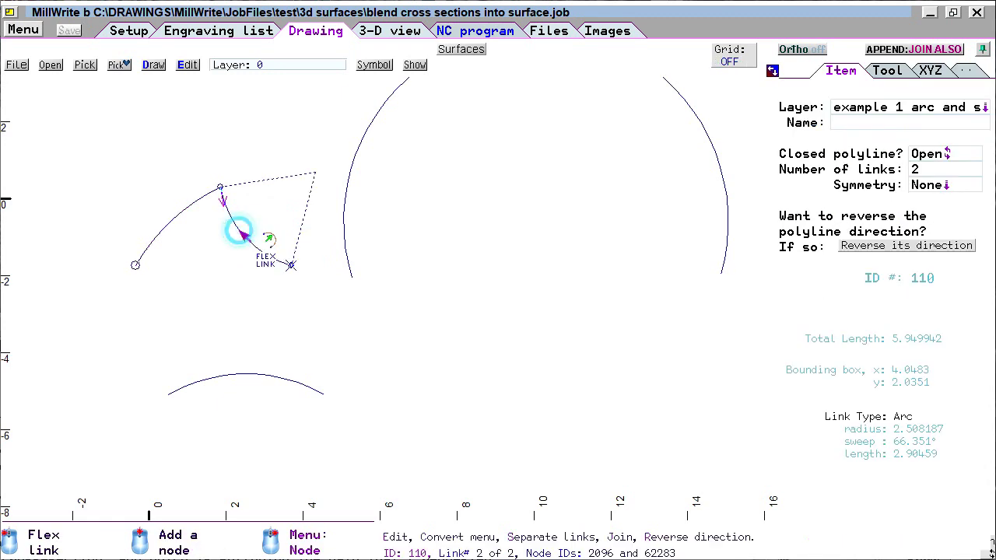
left_click(280, 351)
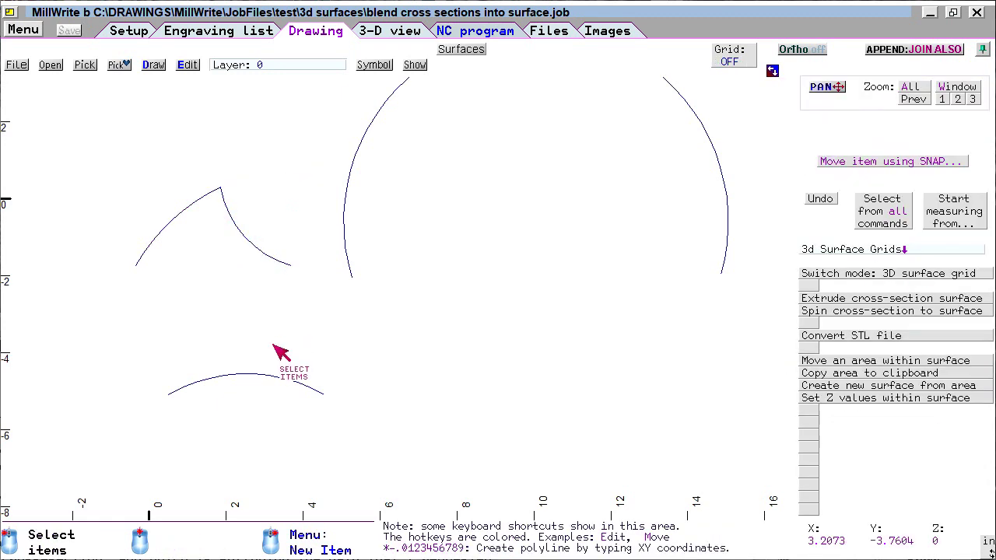
In surface editing mode, start blending cross sections along a path, adding that command to the user-defined buttons
middle_click(272, 345)
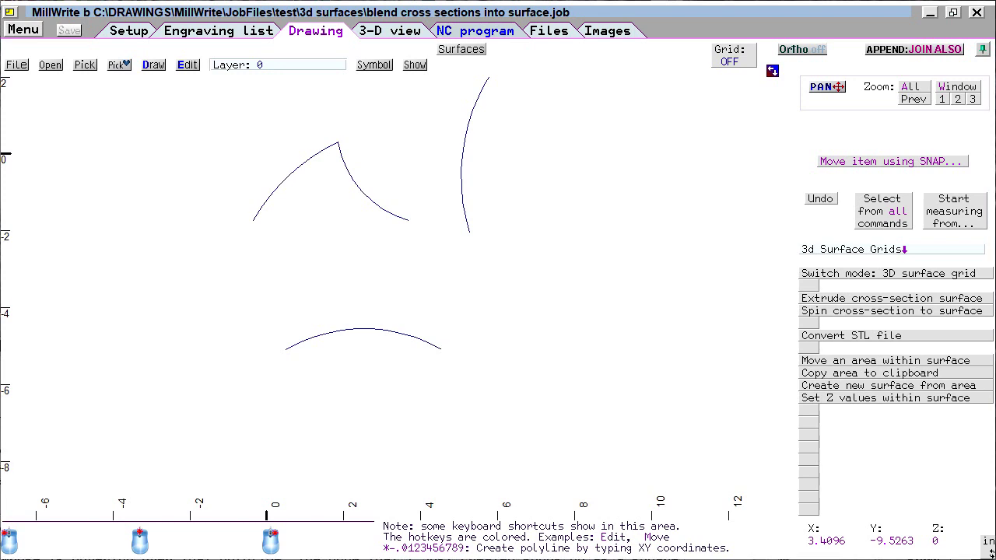
left_click(470, 50)
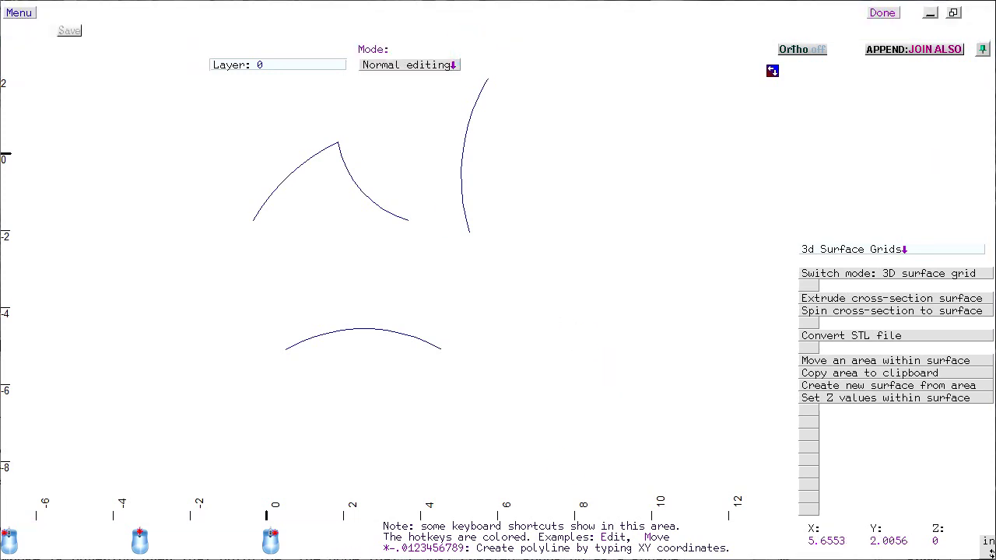
left_click(18, 12)
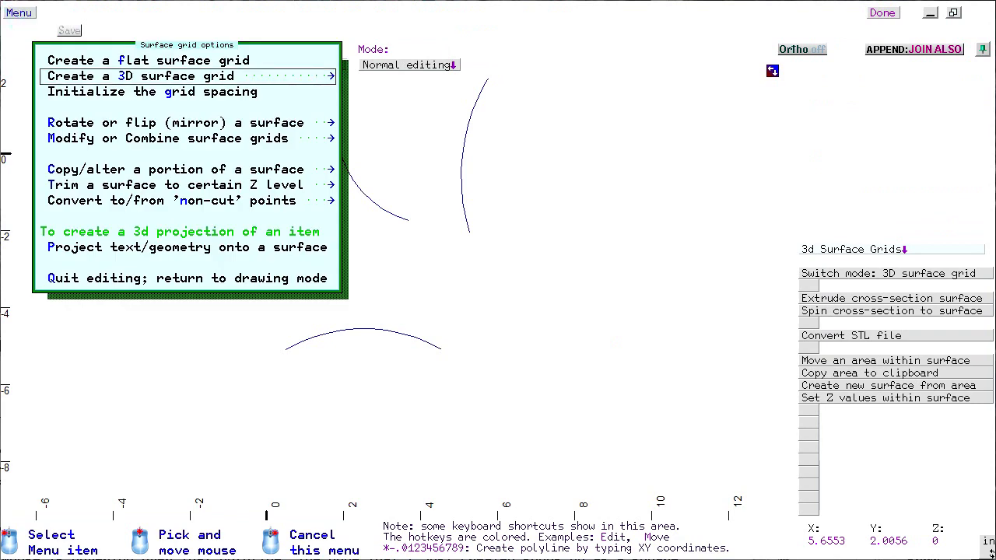
left_click(147, 76)
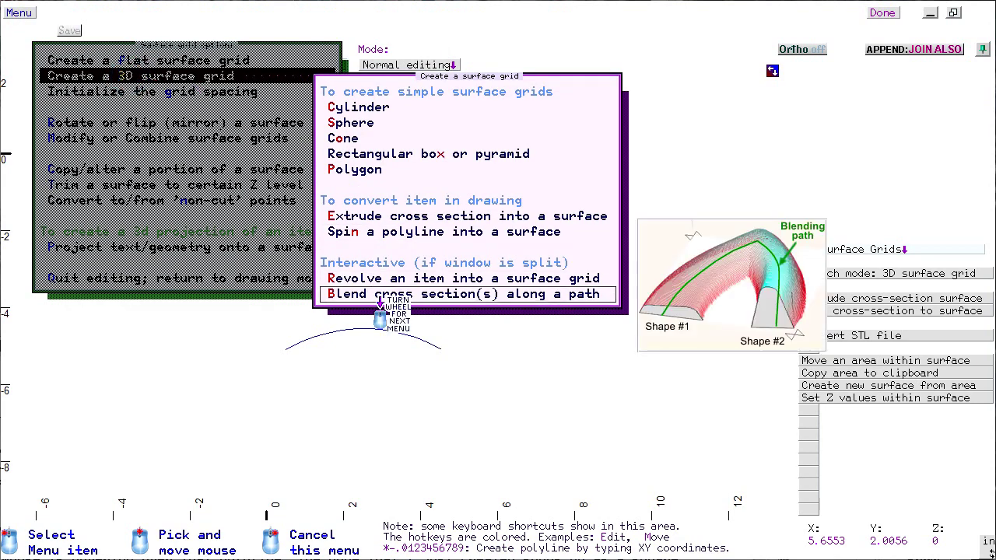
key("ctrl")
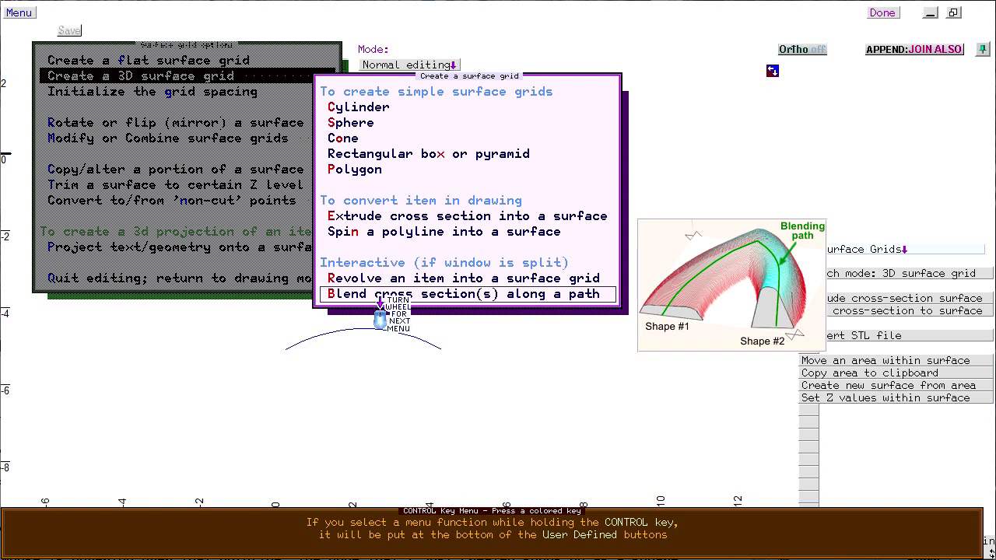
left_click(379, 296)
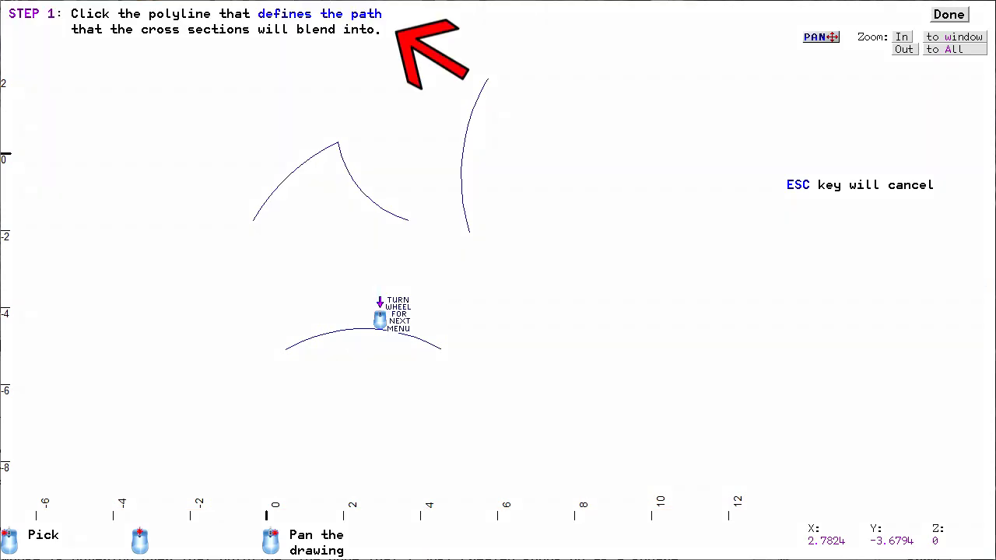
Use the large arc as the blending path and box-select the peaked shape and the small arc as evenly spaced cross sections
left_click(464, 173)
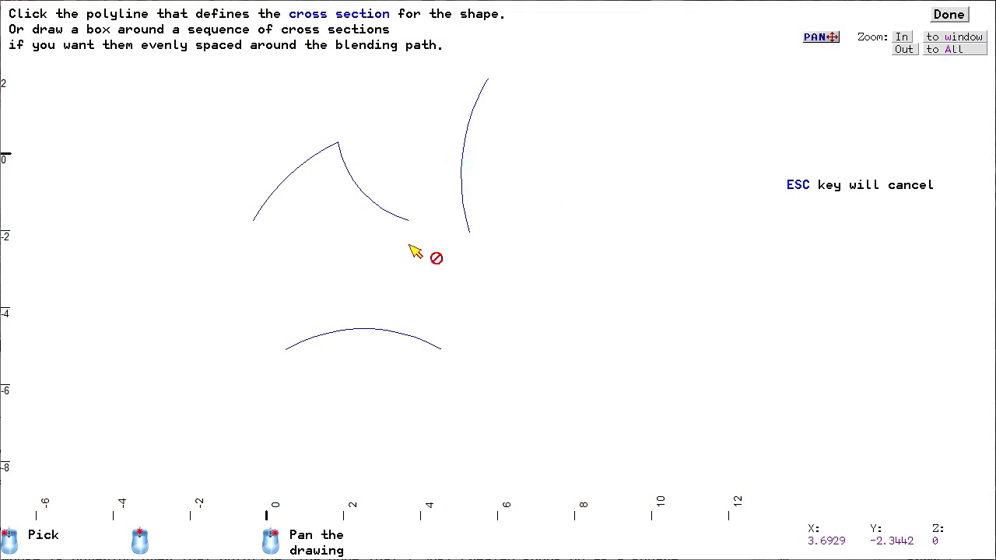
left_click(160, 104)
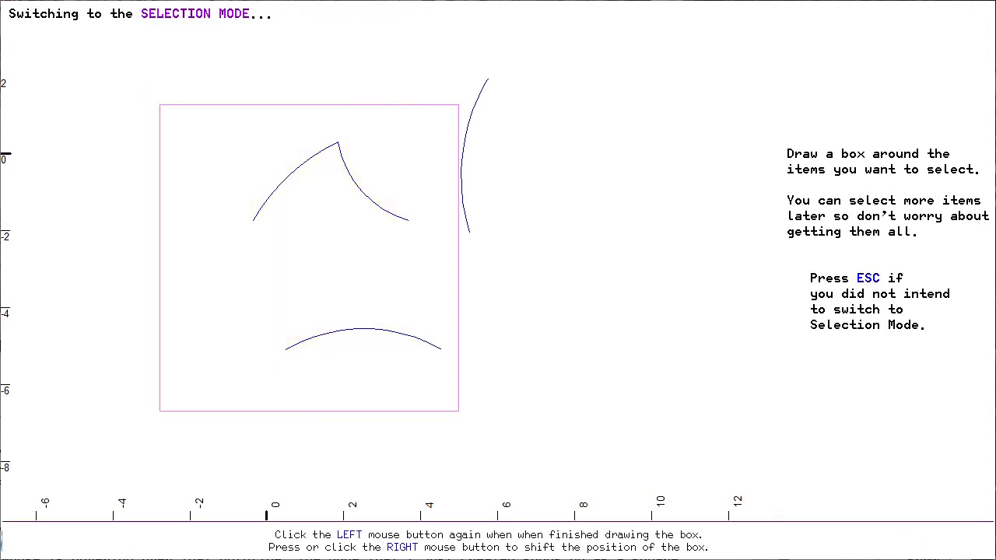
left_click(471, 414)
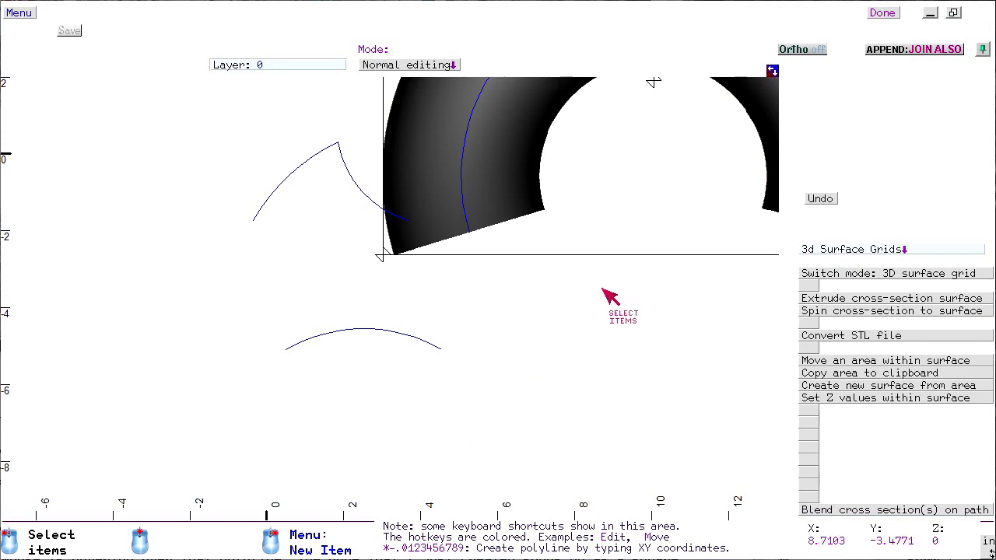
Show the drawing in the rotatable 3D view and examine the blended surface from the front and from low angles
scroll(592, 289, "down", 3)
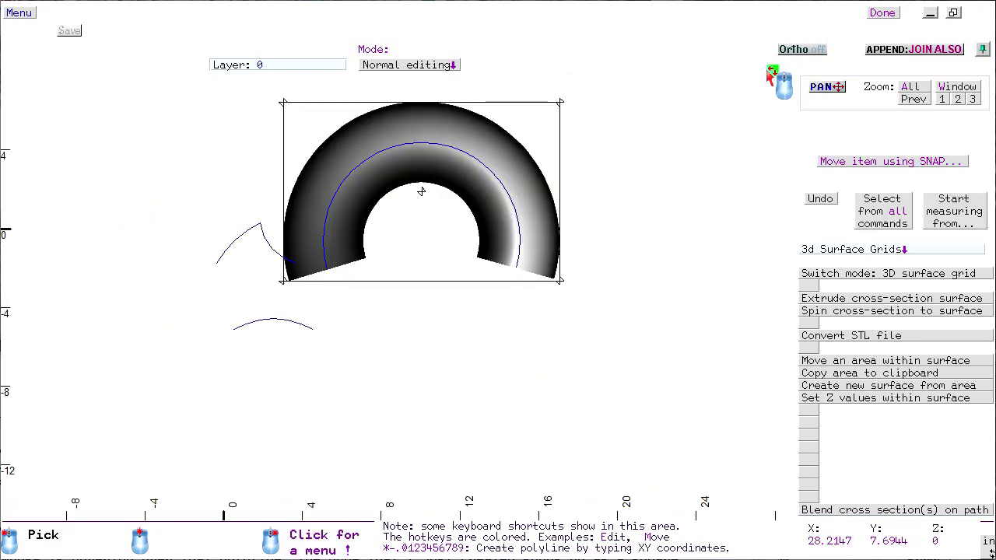
left_click(771, 71)
left_click_drag(381, 391, 342, 360)
left_click_drag(661, 234, 630, 338)
left_click_drag(451, 364, 286, 361)
left_click_drag(522, 354, 638, 330)
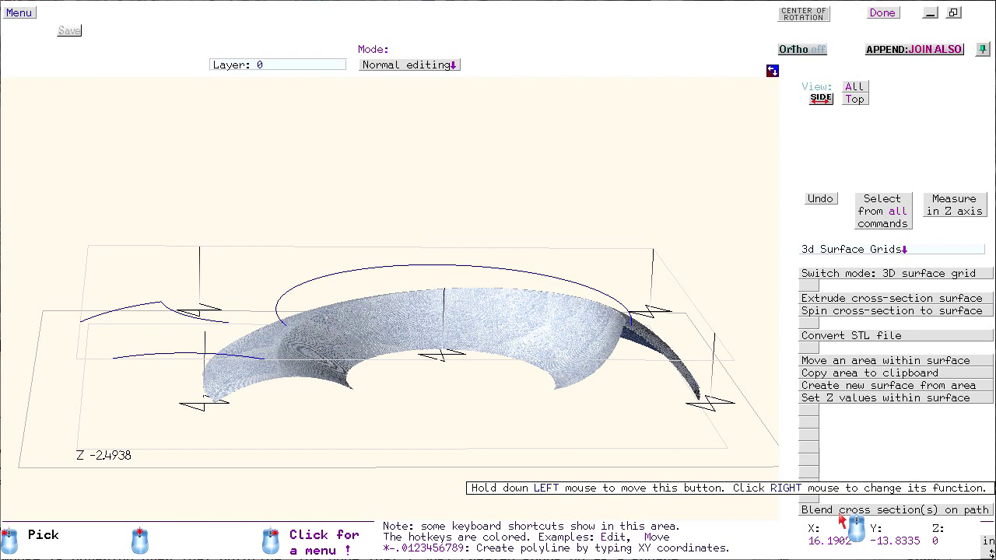
Move the Blend cross section(s) on path button up five slots and delete the blended surface grid
left_click_drag(844, 513, 844, 451)
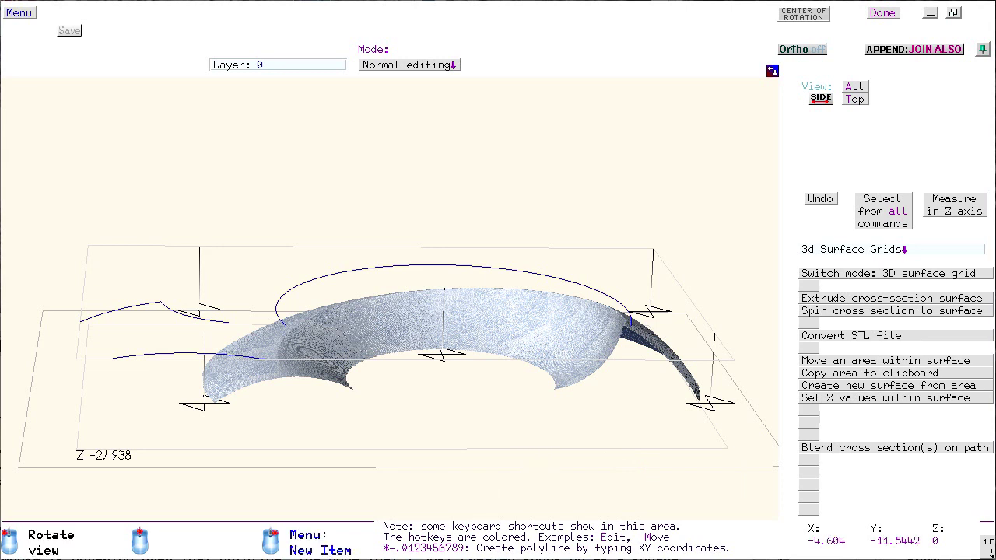
left_click_drag(511, 211, 506, 345)
left_click(436, 309)
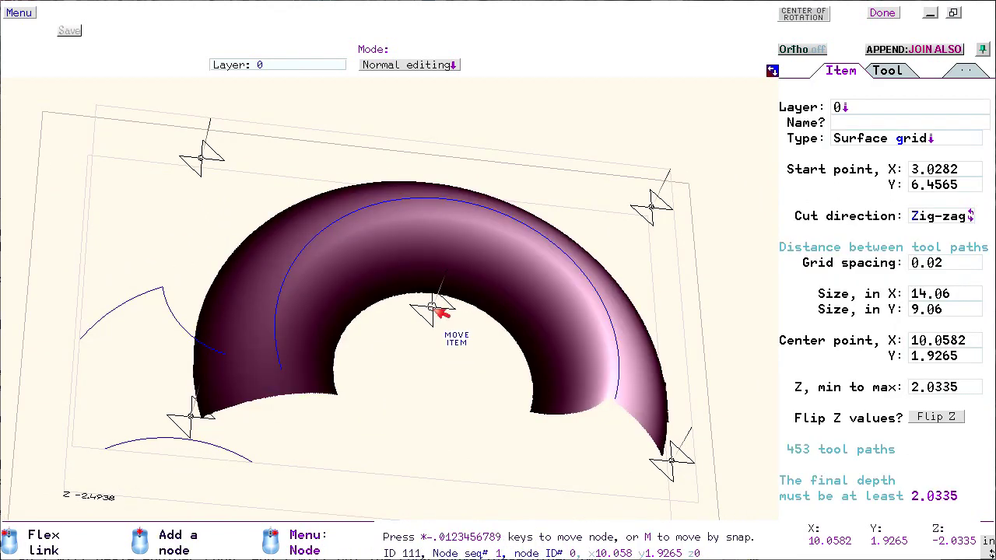
key("Delete")
left_click_drag(177, 290, 355, 262)
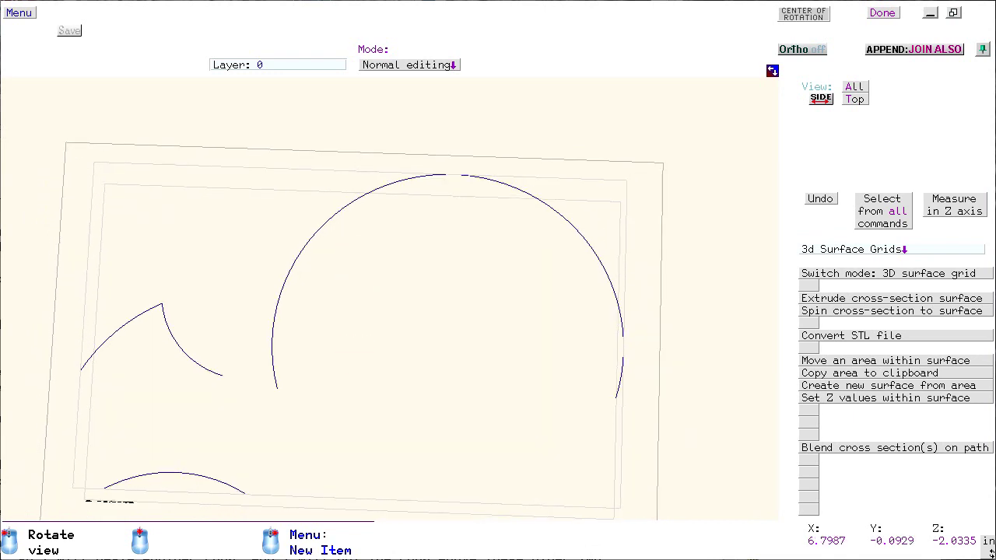
Paste a copy of the small arc above the peaked shape, offset about -0.68 in X and 7.97 in Y
key("ctrl")
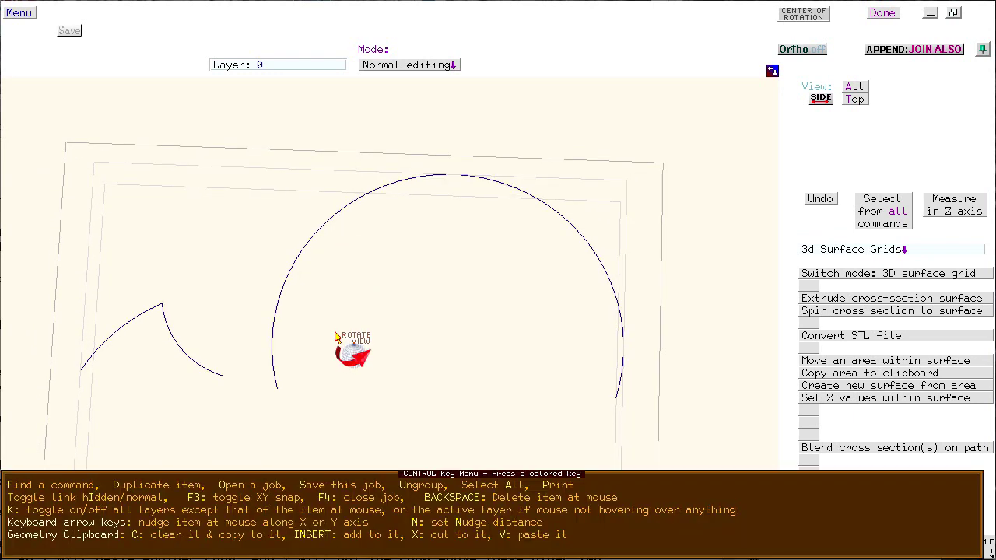
key("ctrl+v")
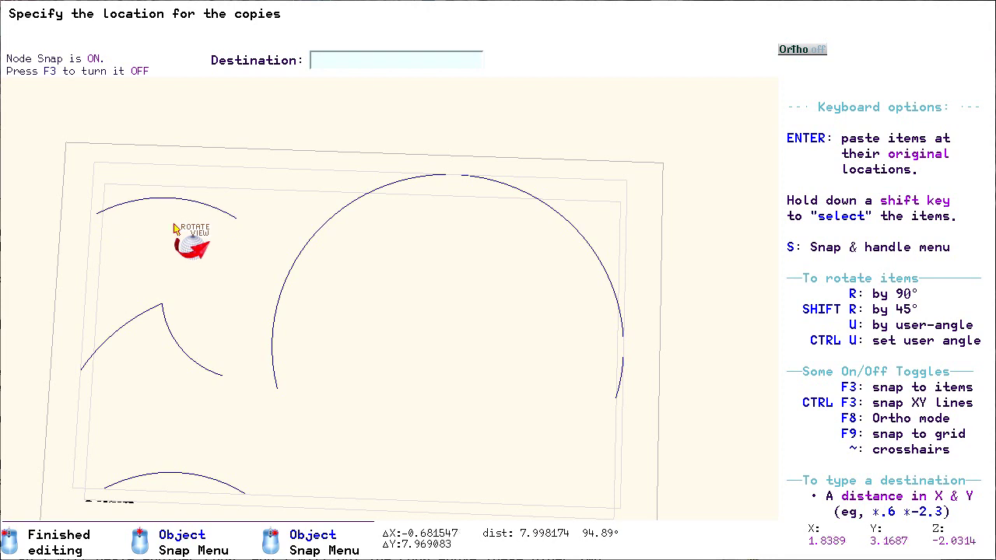
left_click(175, 228)
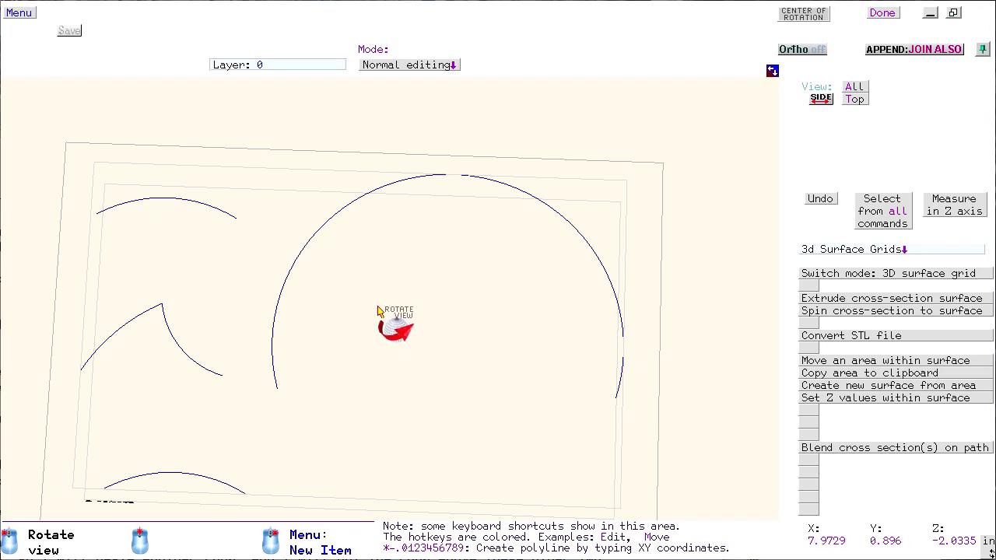
Blend the two small arcs and the peaked shape, evenly spaced, along the large arc into a surface, and view it obliquely
scroll(379, 311, "down", 2)
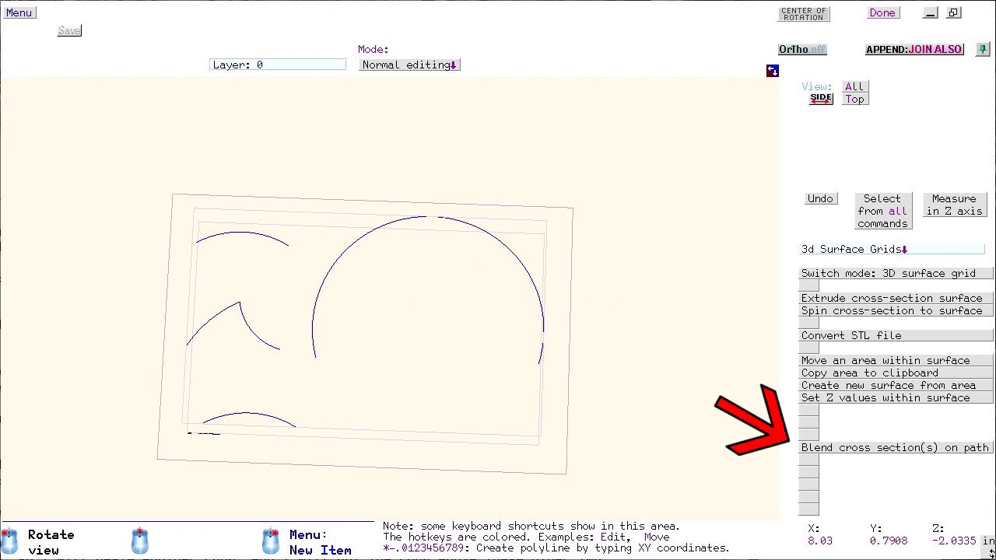
left_click(831, 451)
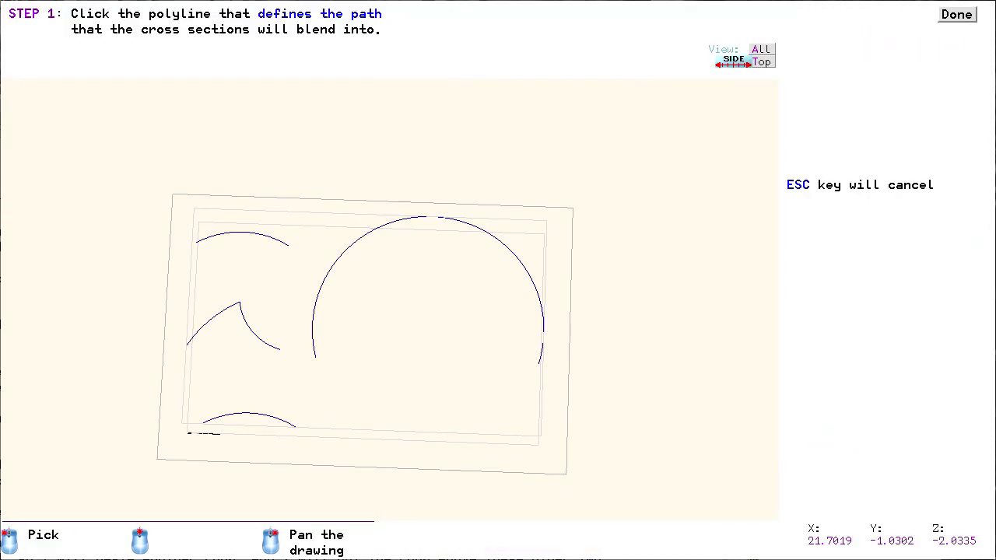
left_click(360, 239)
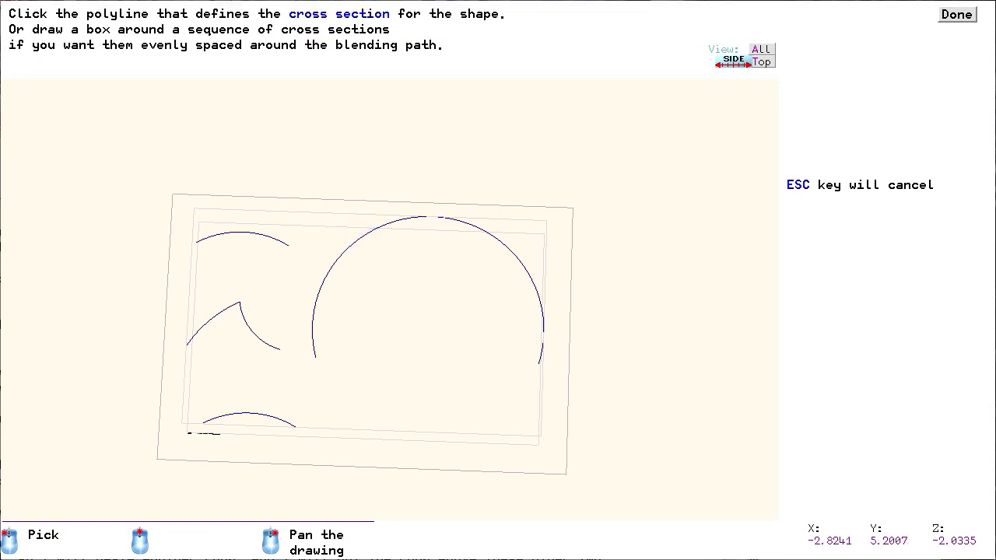
left_click_drag(131, 186, 132, 189)
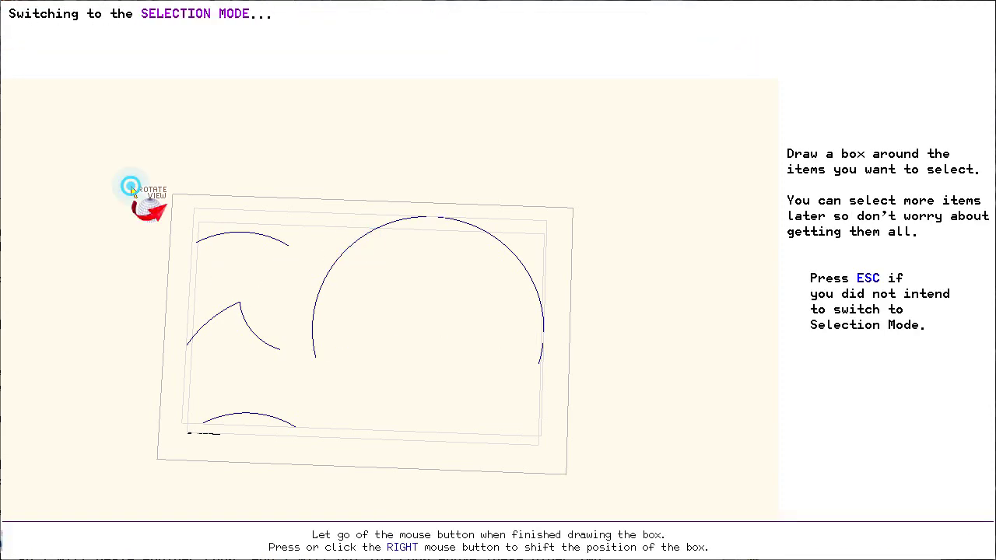
left_click(341, 465)
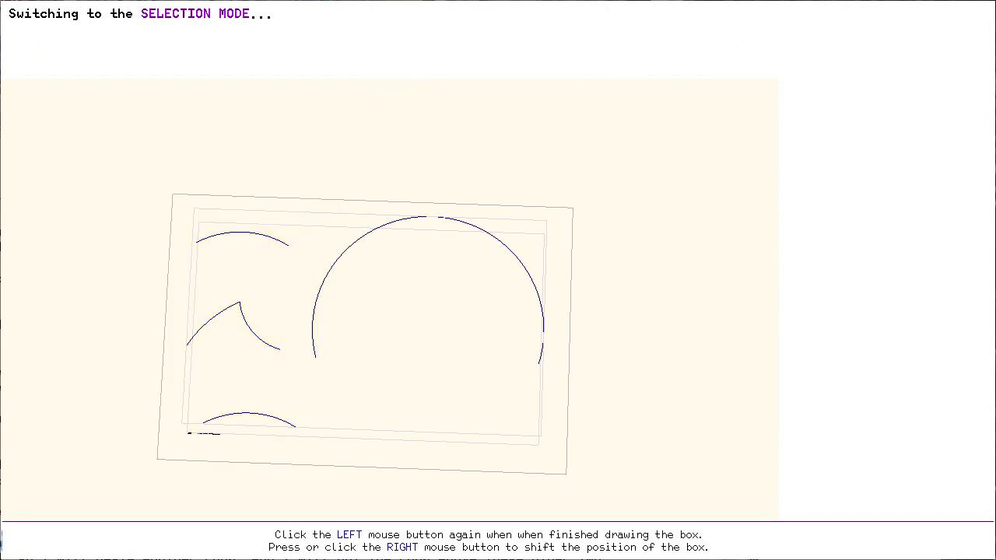
left_click_drag(417, 402, 482, 377)
left_click_drag(564, 414, 361, 318)
left_click_drag(400, 377, 428, 405)
left_click_drag(322, 465, 323, 473)
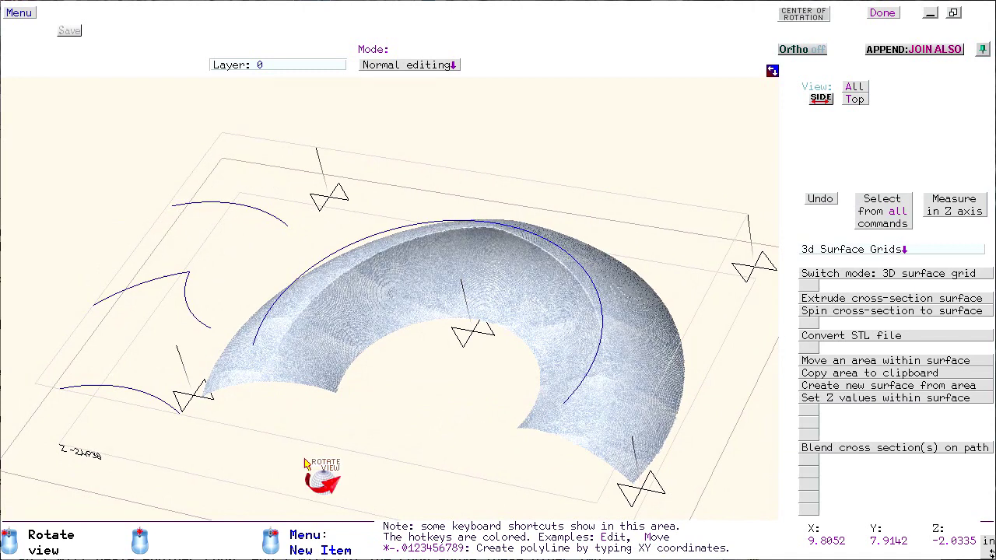